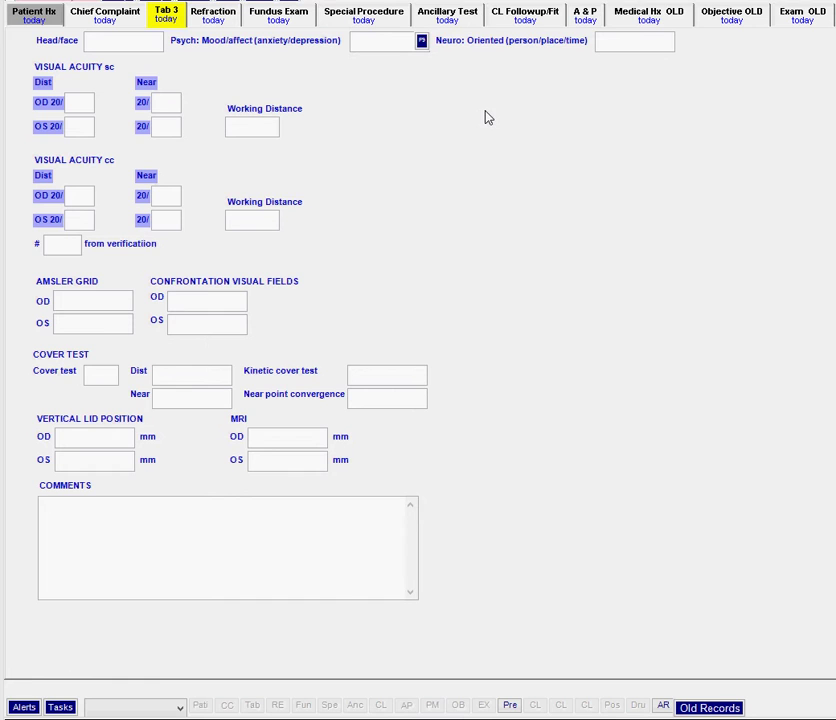
# Put the Tab 3 form into template edit mode and close the Edit Records window
pyautogui.rightClick(421, 40)
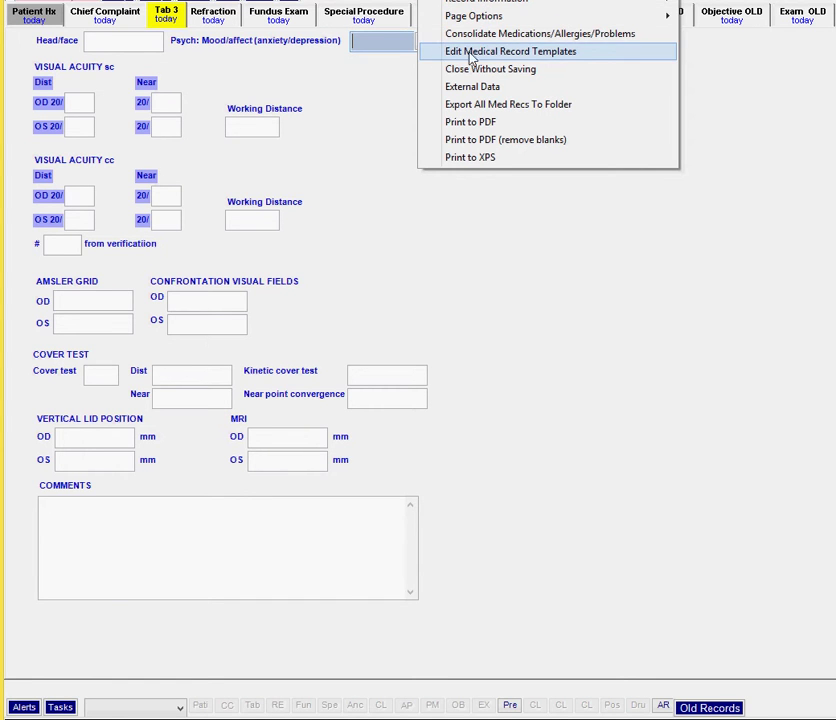
pyautogui.click(588, 58)
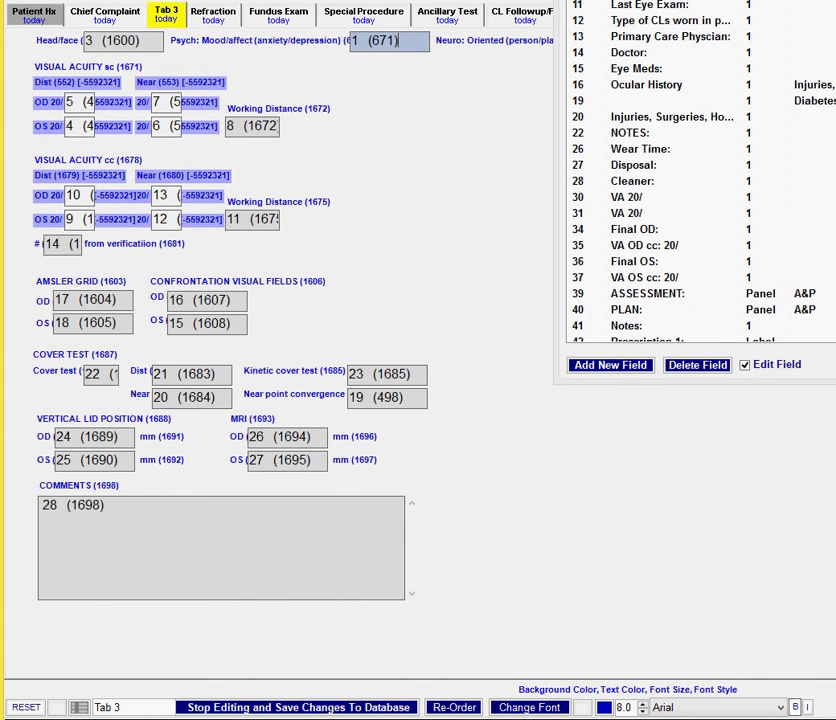
pyautogui.moveTo(577, 48); pyautogui.dragTo(238, 105)
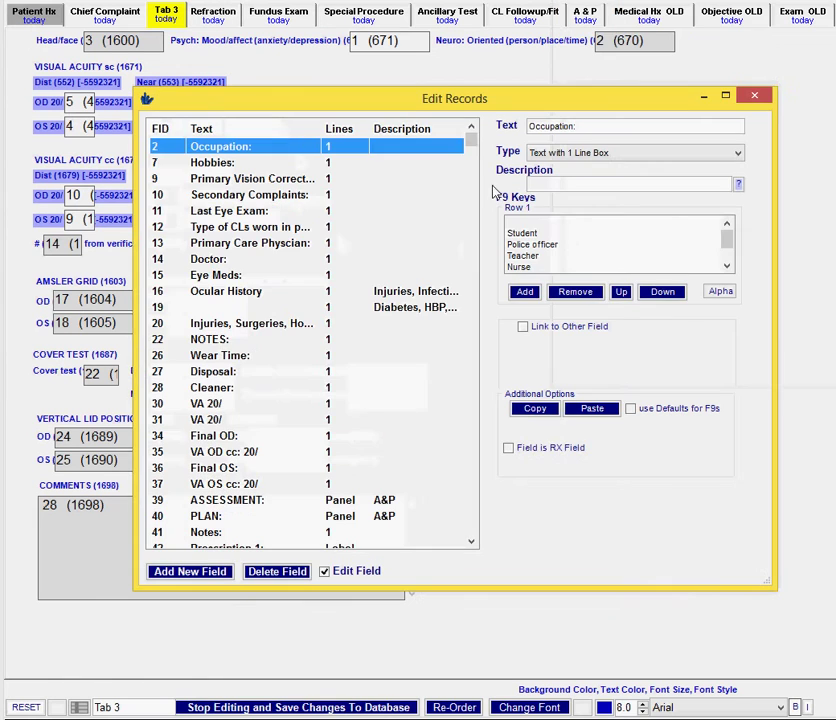
pyautogui.click(705, 97)
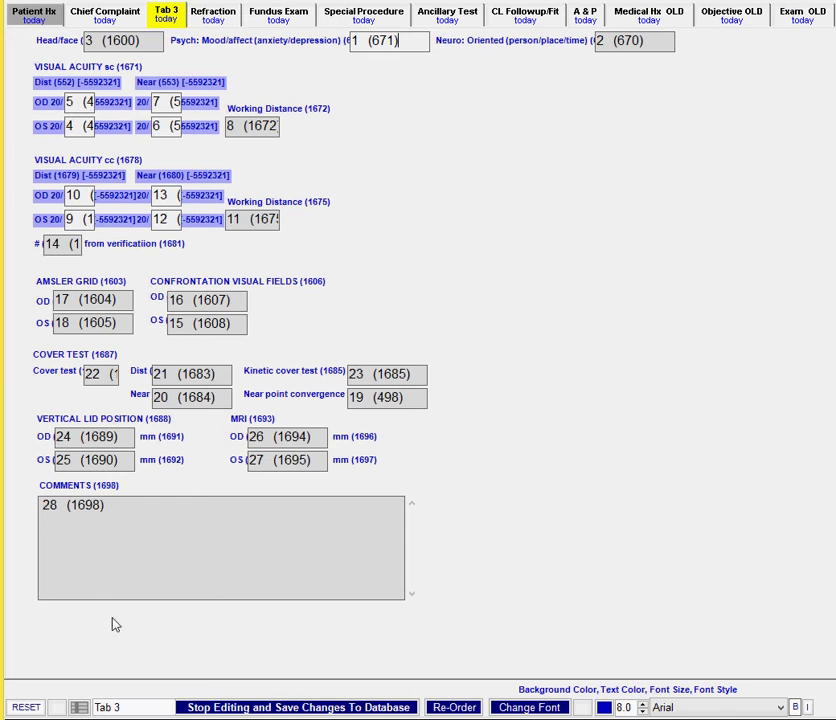
# Reset the template's font and colour formatting, confirming the removal with Yes
pyautogui.click(27, 707)
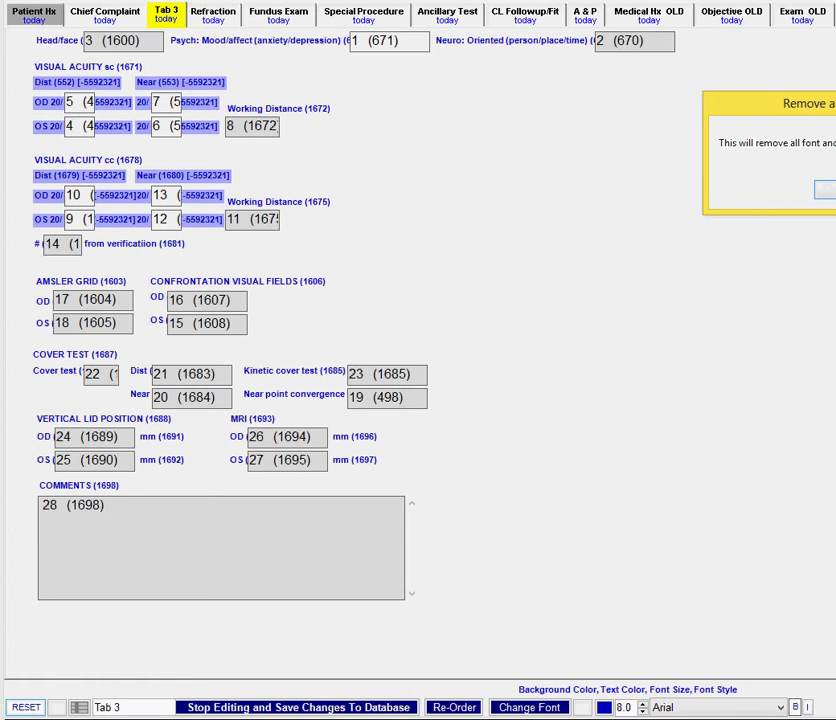
pyautogui.moveTo(800, 103); pyautogui.dragTo(482, 133)
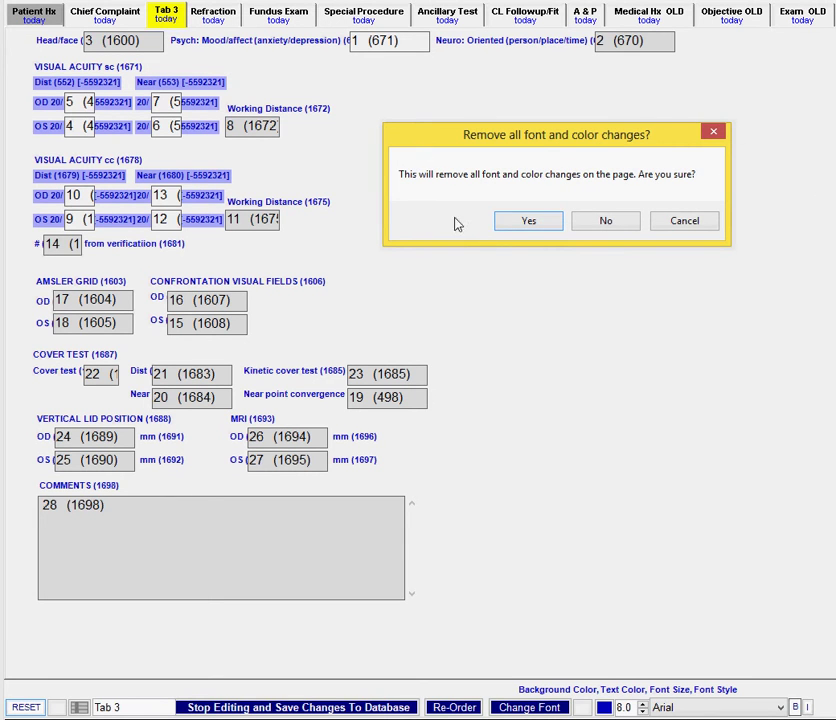
pyautogui.click(528, 221)
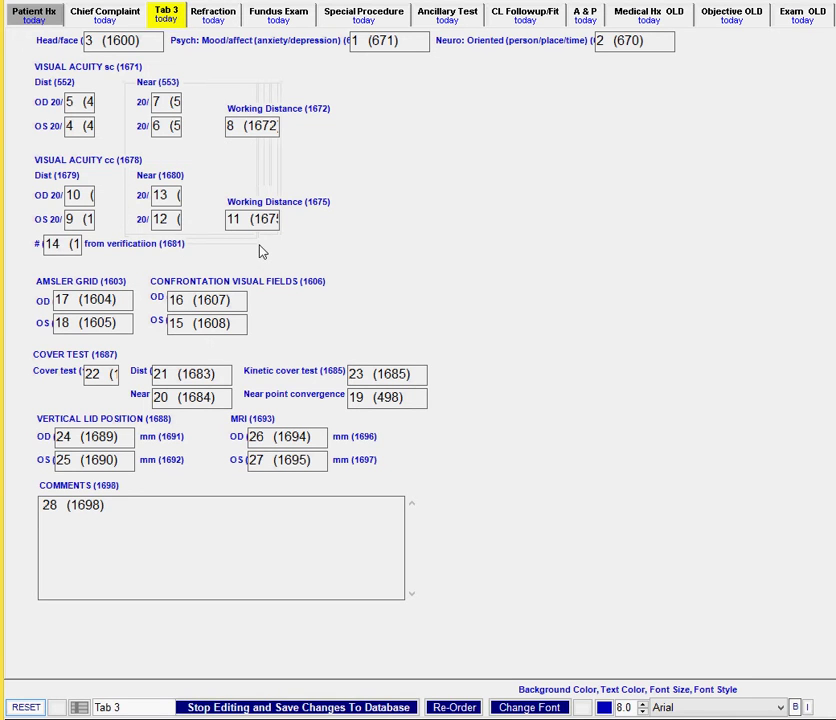
pyautogui.moveTo(140, 70); pyautogui.dragTo(258, 245)
pyautogui.click(283, 255)
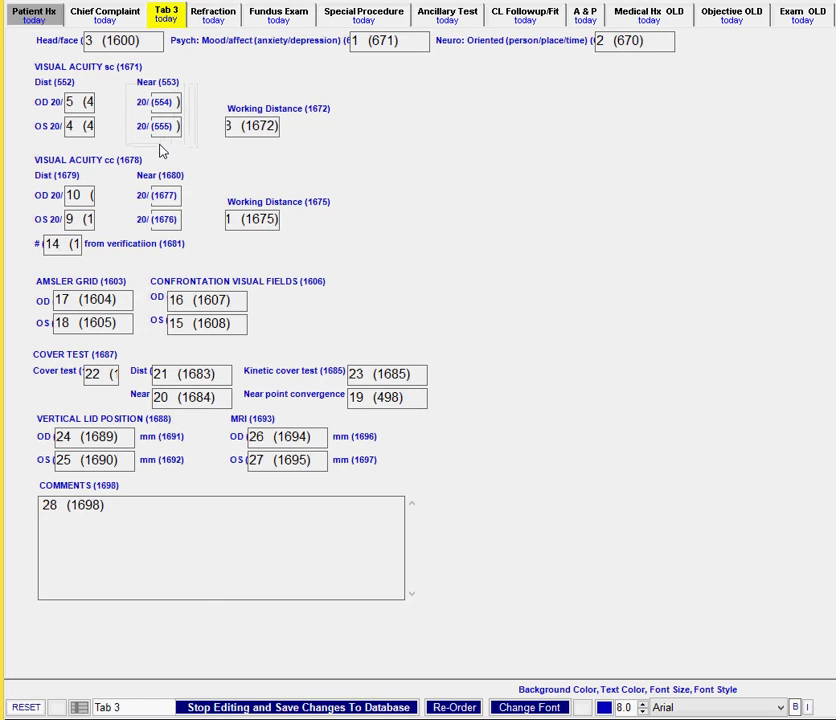
pyautogui.moveTo(190, 85); pyautogui.dragTo(165, 150)
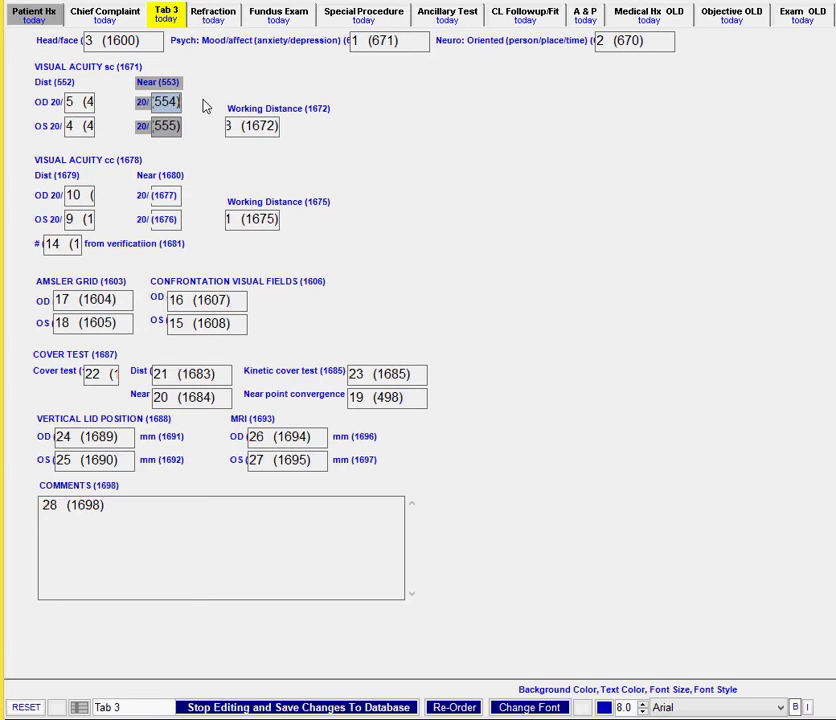
pyautogui.click(196, 103)
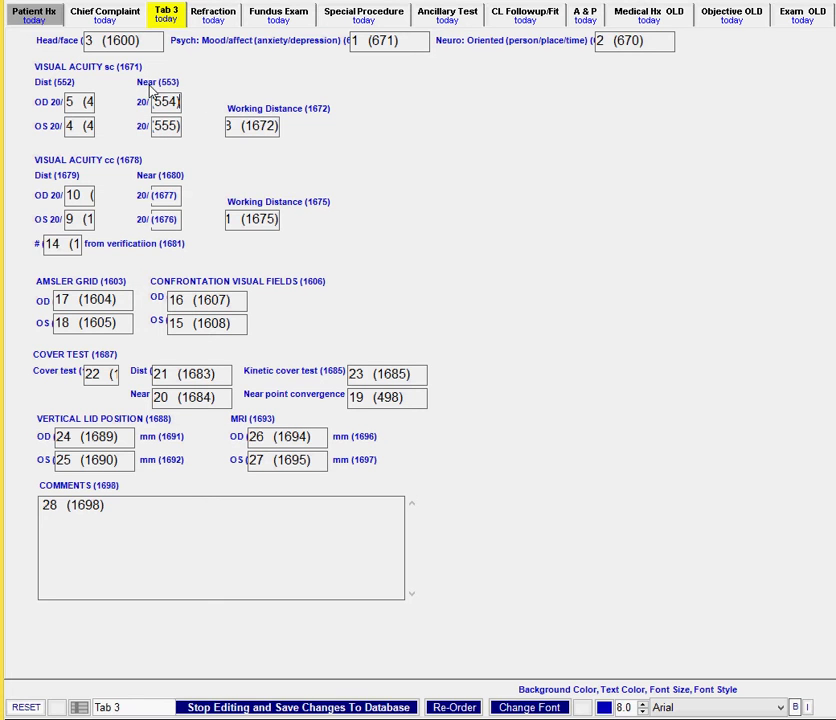
pyautogui.click(150, 88)
pyautogui.keyDown('shift'); pyautogui.click(148, 103); pyautogui.keyUp('shift')
pyautogui.keyDown('shift'); pyautogui.click(160, 102); pyautogui.keyUp('shift')
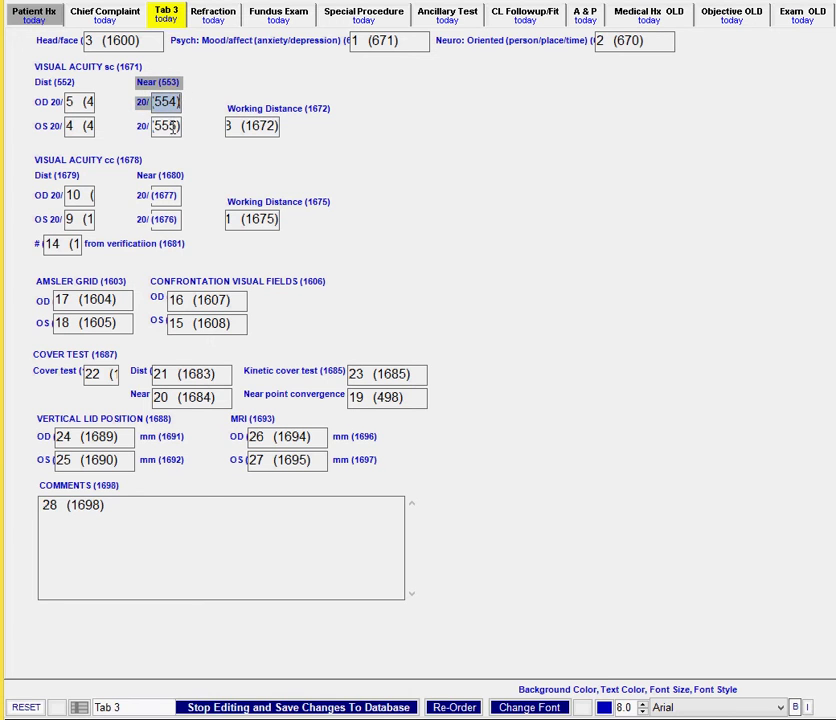
pyautogui.keyDown('shift'); pyautogui.click(160, 126); pyautogui.keyUp('shift')
pyautogui.keyDown('shift'); pyautogui.click(157, 195); pyautogui.keyUp('shift')
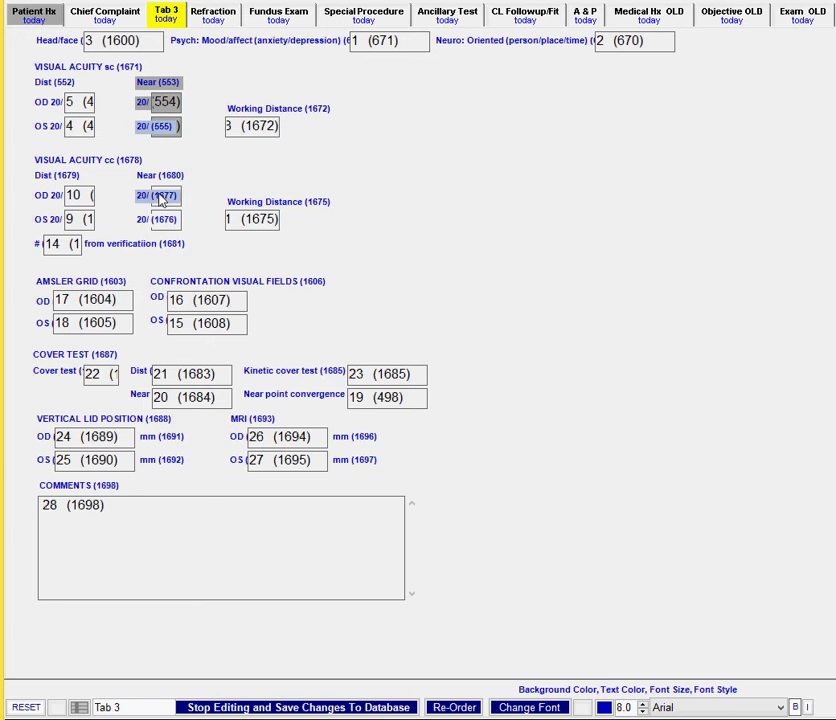
pyautogui.keyDown('shift'); pyautogui.click(198, 300); pyautogui.keyUp('shift')
pyautogui.keyDown('shift'); pyautogui.click(190, 373); pyautogui.keyUp('shift')
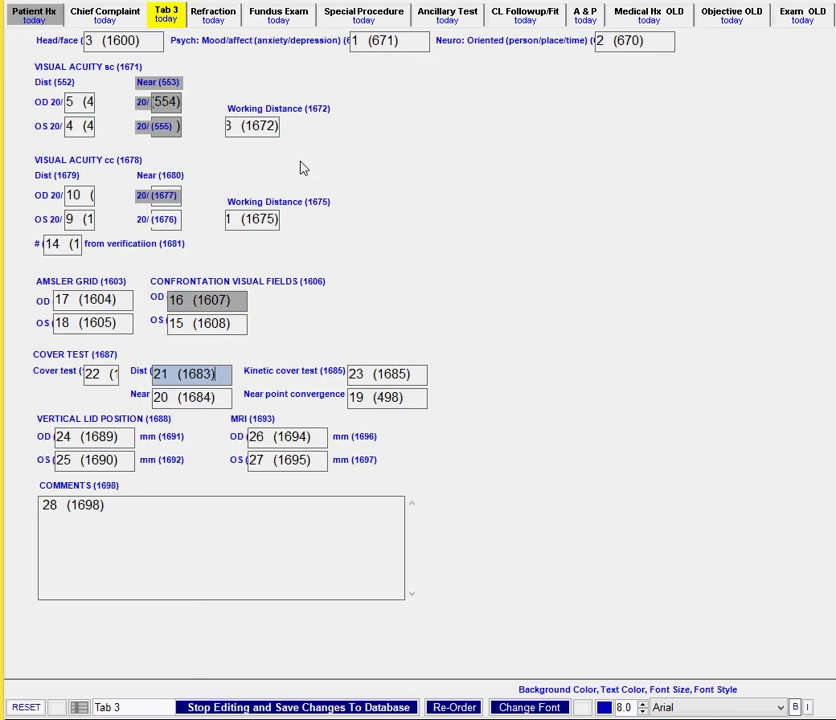
pyautogui.click(131, 183)
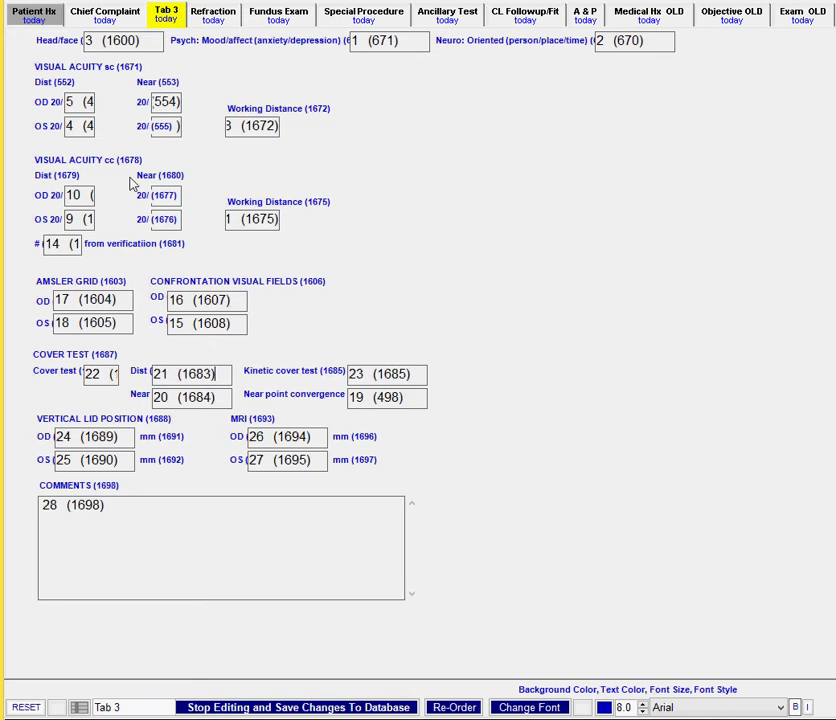
# Shift the Near (553) label and fields left beside the distance fields, then nudge right
pyautogui.click(163, 125)
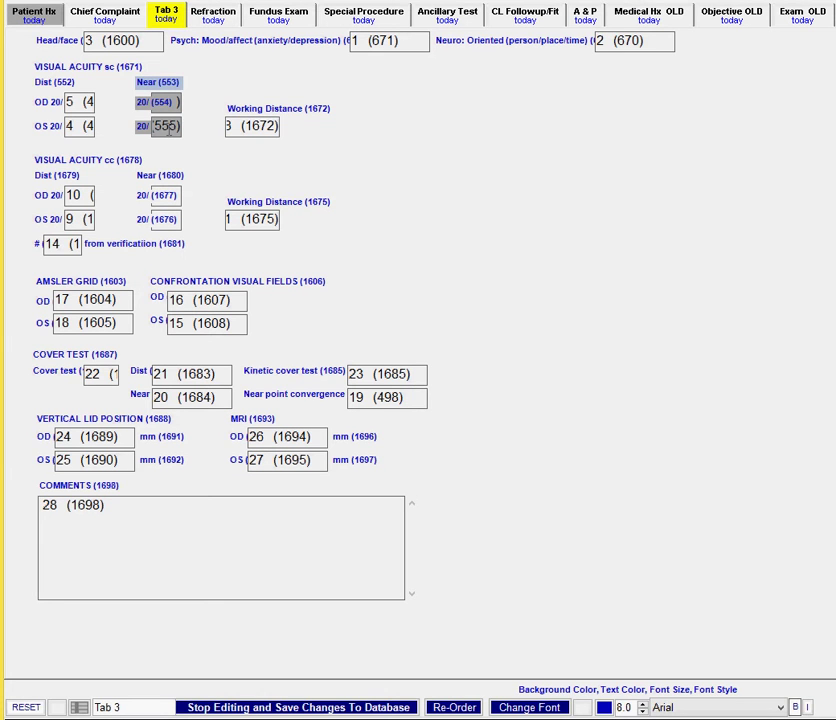
pyautogui.moveTo(186, 135); pyautogui.dragTo(170, 135)
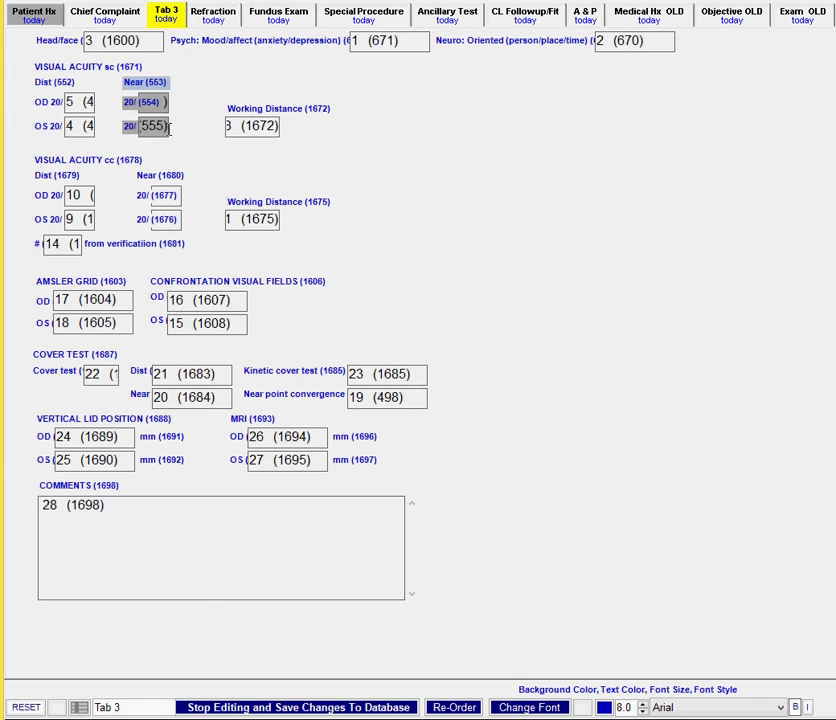
pyautogui.press('Left')
pyautogui.press('Left')
pyautogui.press('Left')
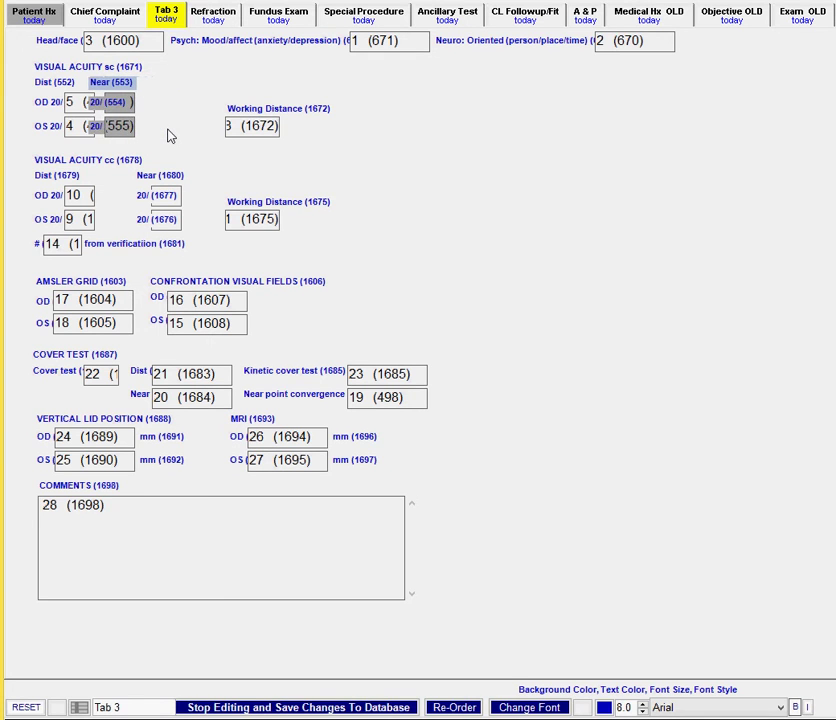
pyautogui.press('Right')
pyautogui.press('Right')
pyautogui.press('Right')
pyautogui.press('Right')
pyautogui.press('Right')
pyautogui.press('Right')
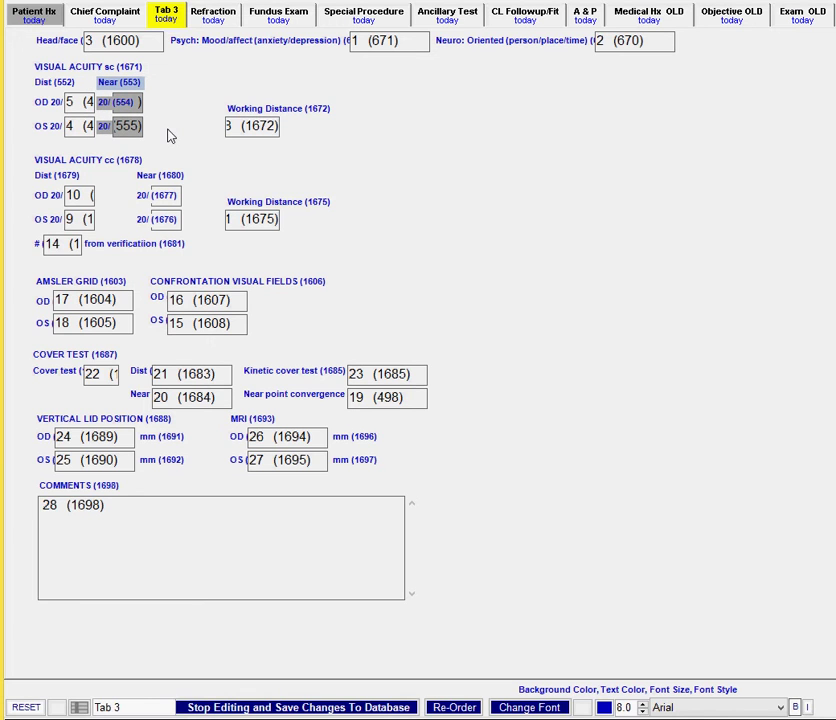
pyautogui.press('Right')
pyautogui.press('Right')
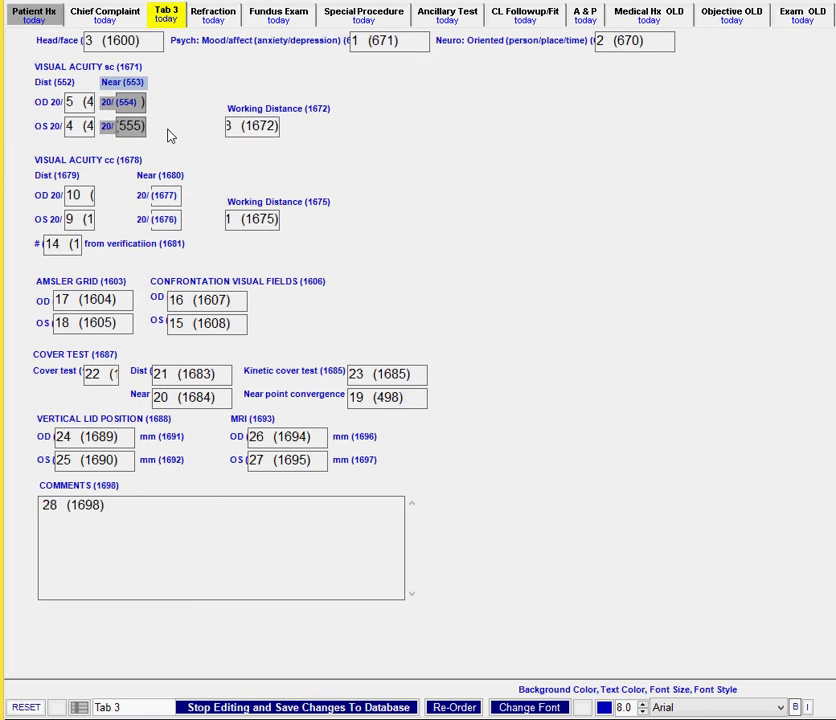
# Move the Working Distance (1672) label and field left next to the Near fields
pyautogui.click(228, 106)
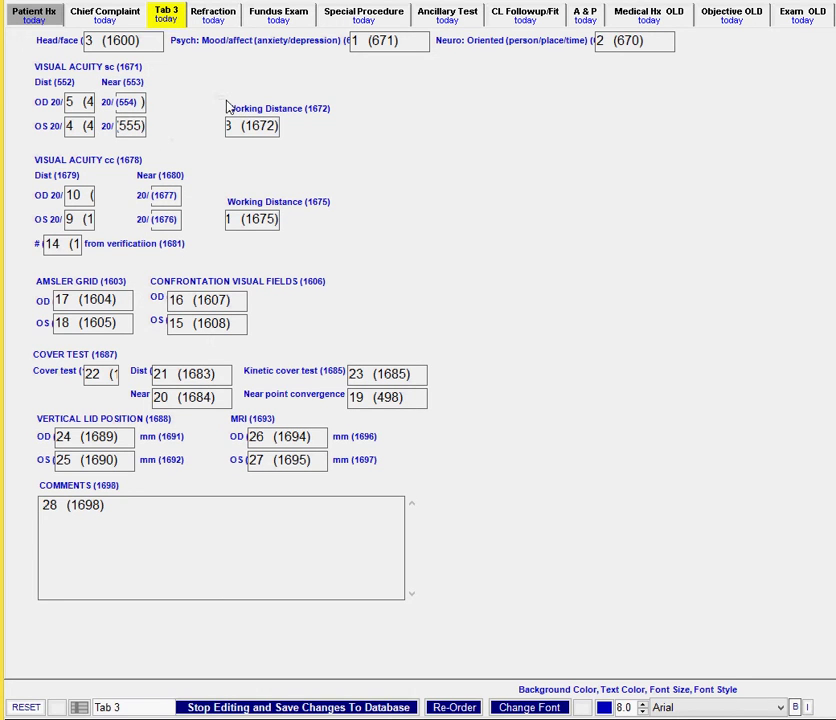
pyautogui.click(228, 106)
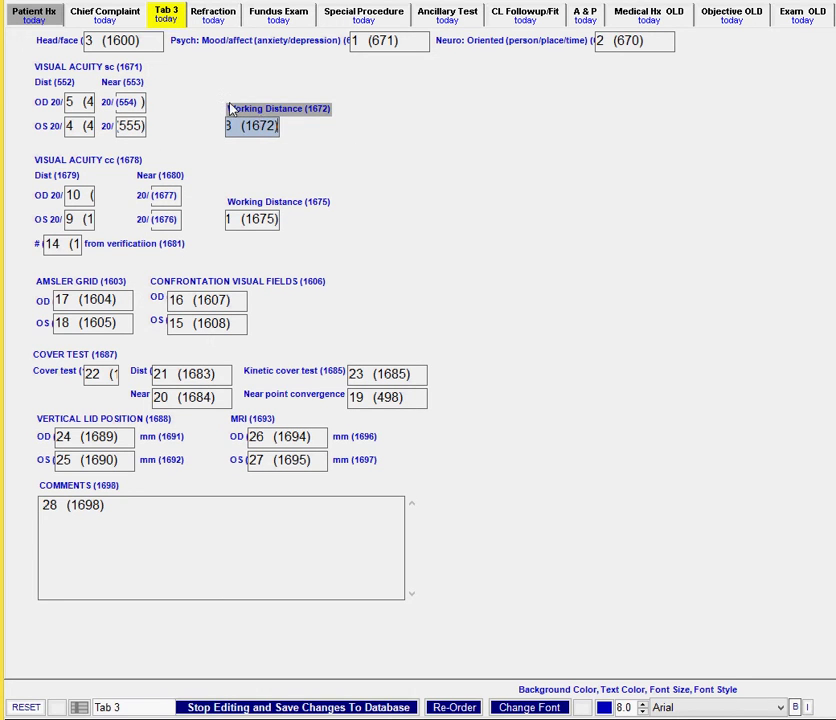
pyautogui.press('Left')
pyautogui.press('Left')
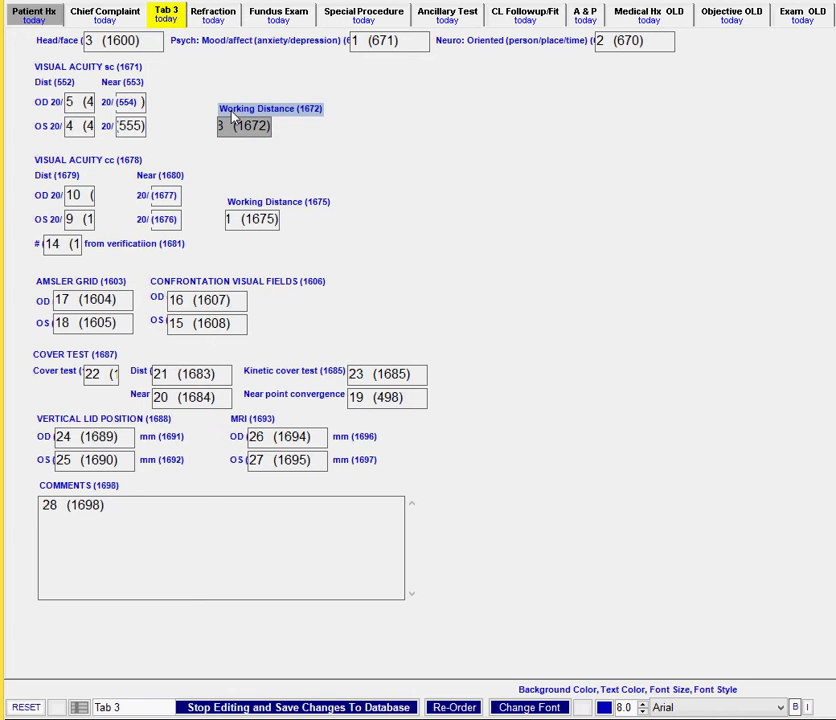
pyautogui.moveTo(232, 112); pyautogui.dragTo(168, 116)
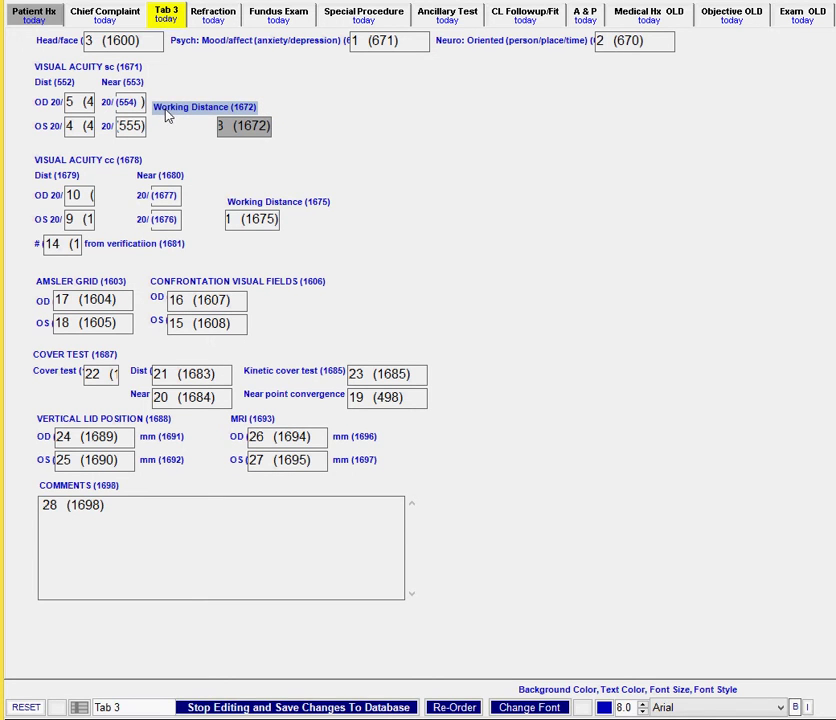
pyautogui.moveTo(243, 125); pyautogui.dragTo(178, 124)
# Nudge the Working Distance (1672) label and field down to align them
pyautogui.click(287, 160)
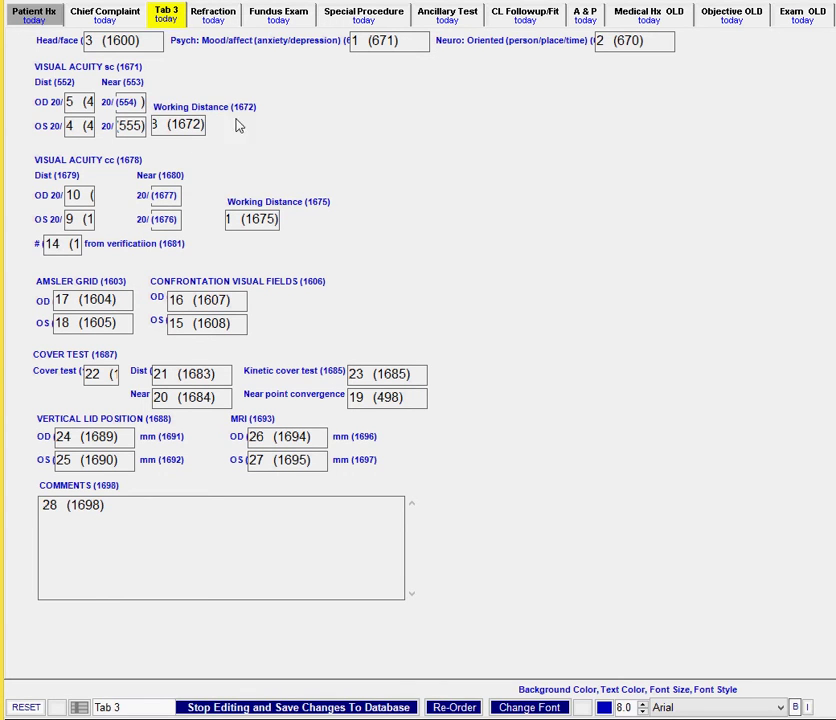
pyautogui.moveTo(130, 68); pyautogui.dragTo(210, 135)
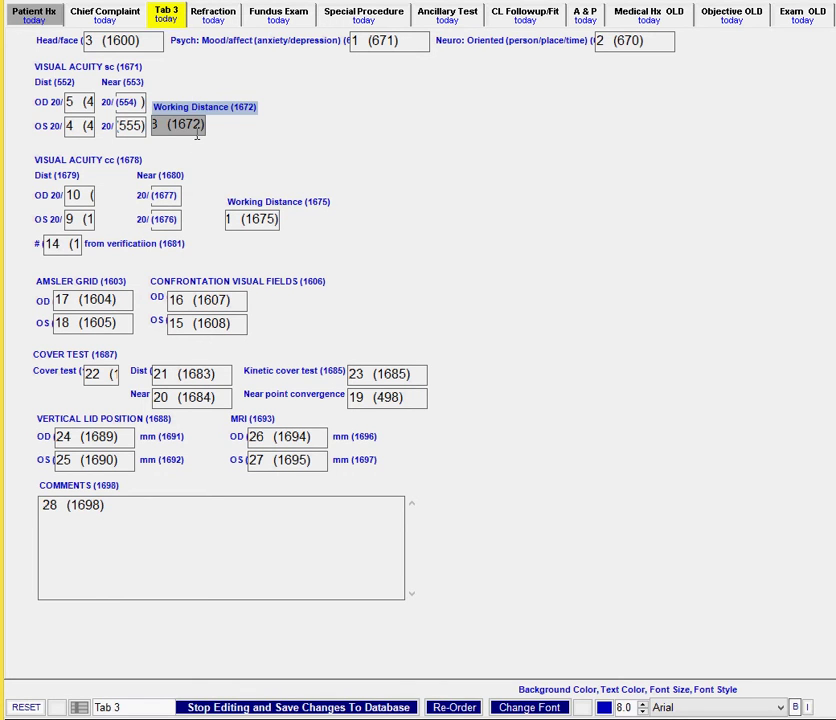
pyautogui.press('Down')
pyautogui.click(256, 157)
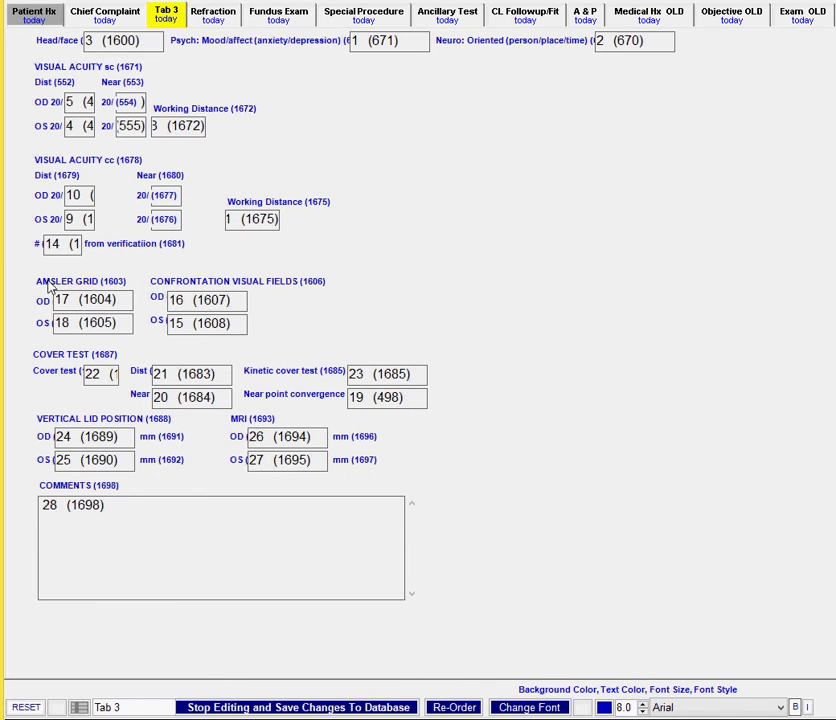
# Select the Amsler Grid through Comments block and shift it slightly
pyautogui.click(30, 345)
pyautogui.moveTo(30, 345); pyautogui.dragTo(440, 610)
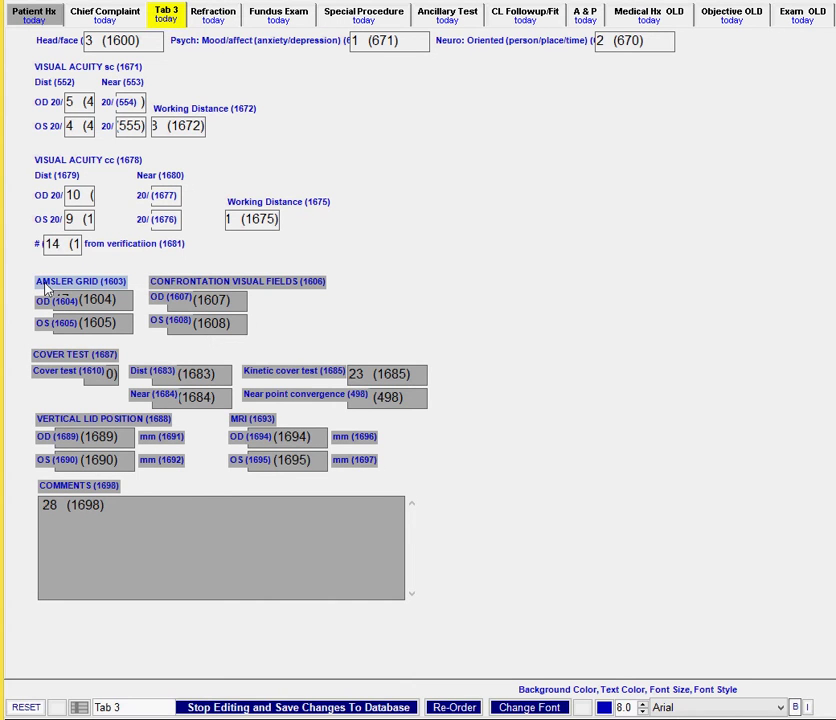
pyautogui.moveTo(44, 287); pyautogui.dragTo(46, 287)
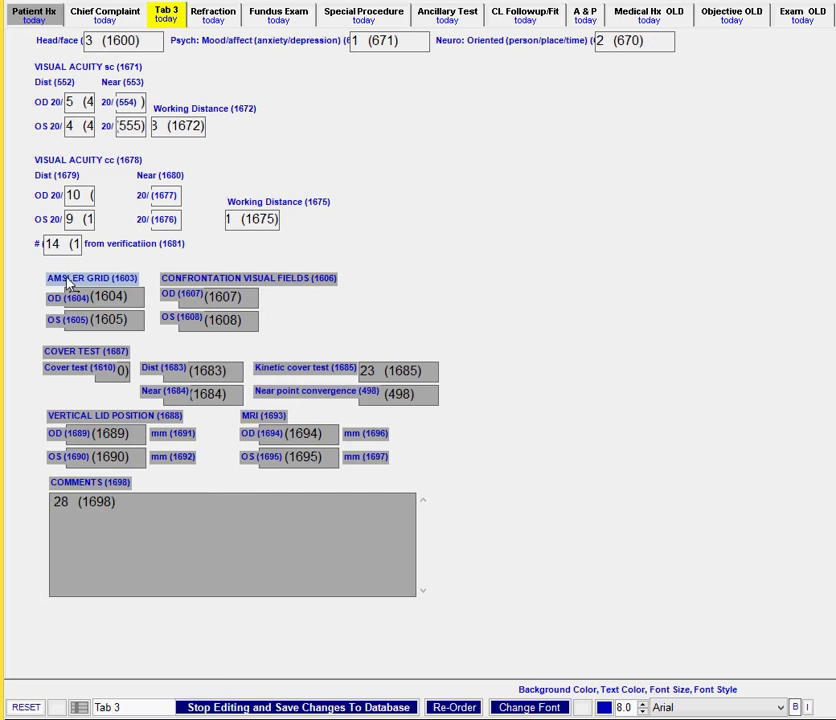
pyautogui.click(36, 278)
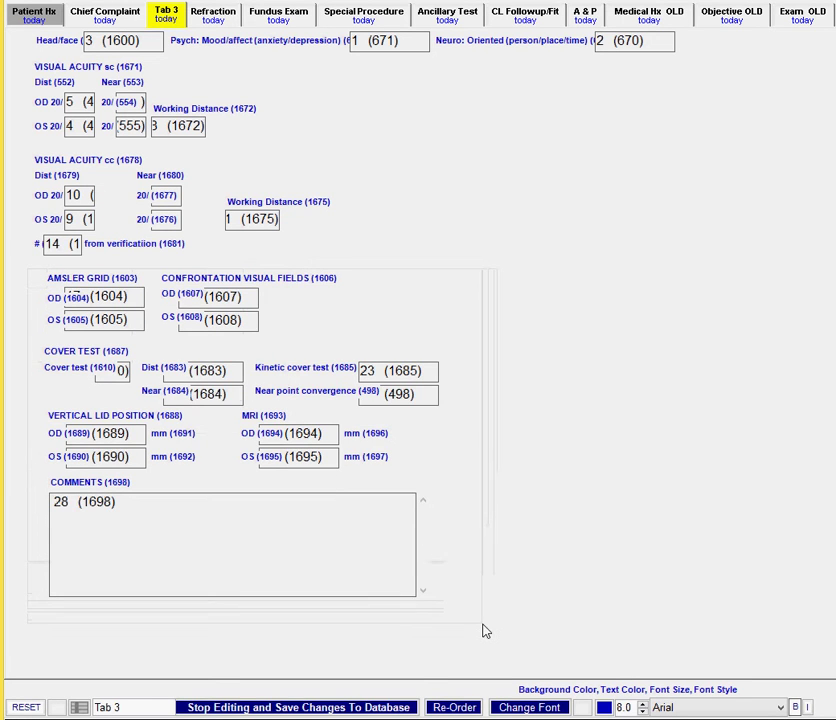
# Move the Amsler Grid through Comments block, then drop it slightly higher in the left column
pyautogui.moveTo(18, 176); pyautogui.dragTo(324, 420)
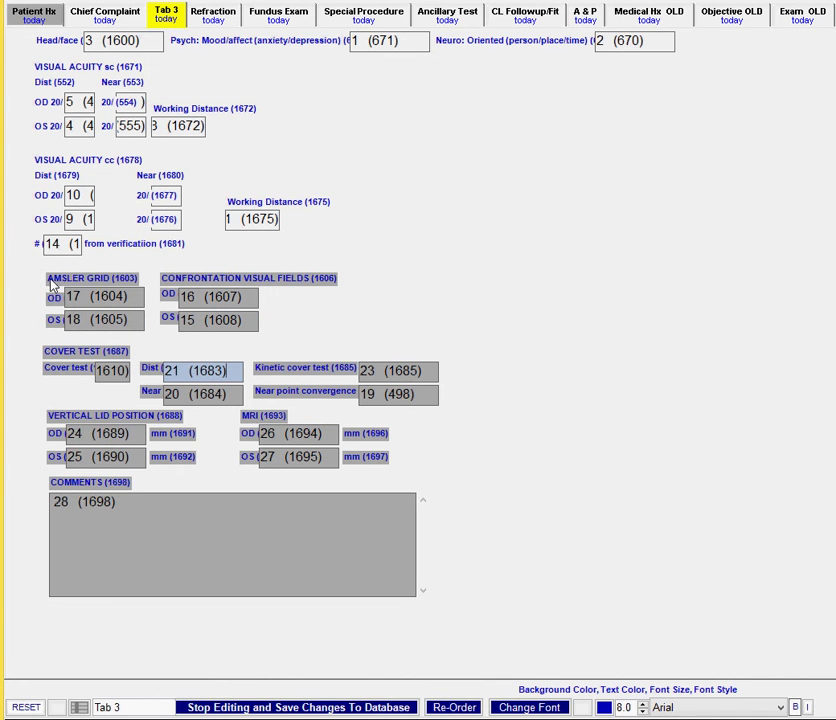
pyautogui.moveTo(53, 282); pyautogui.dragTo(397, 78)
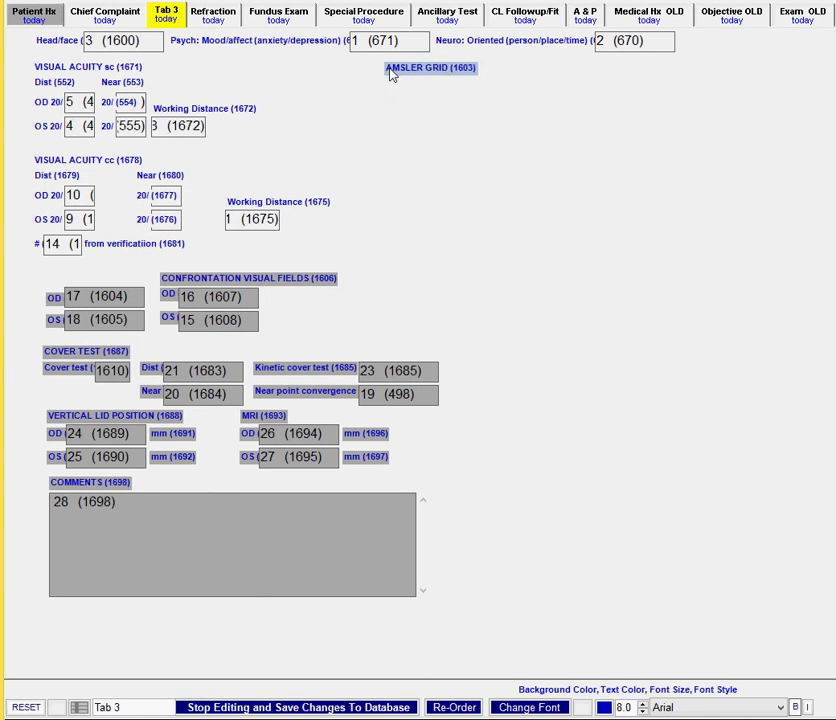
pyautogui.hotkey('ctrl', 'v')
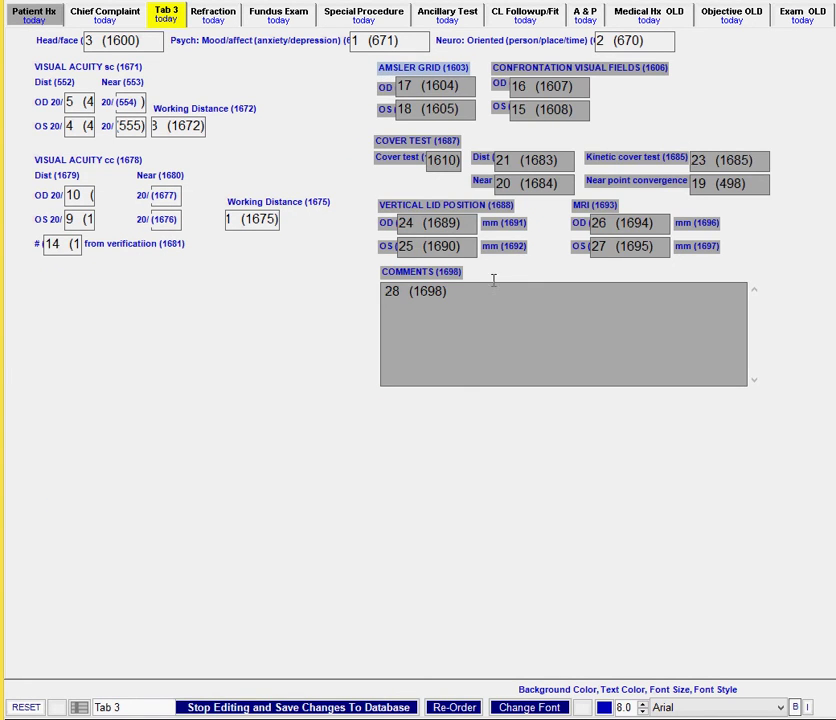
pyautogui.press('Left')
pyautogui.press('Left')
pyautogui.press('Left')
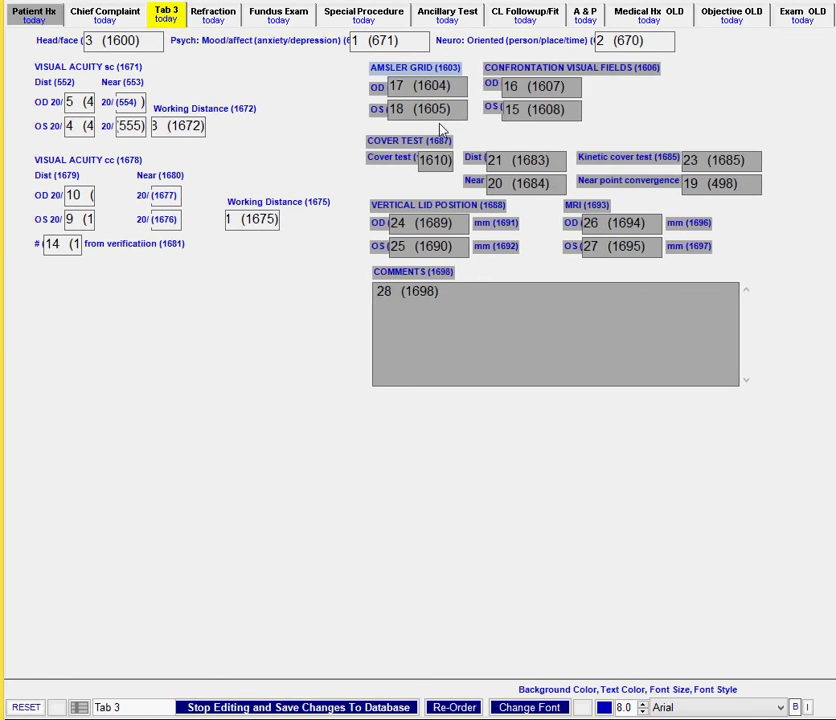
pyautogui.press('Right')
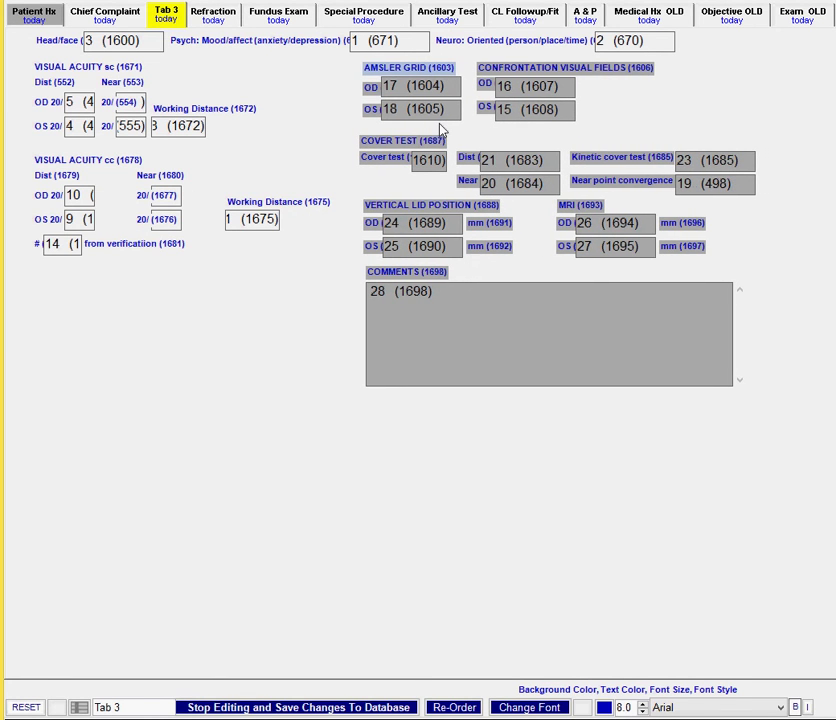
pyautogui.moveTo(409, 67)
pyautogui.mouseDown()
pyautogui.moveTo(76, 280)
pyautogui.moveTo(62, 277)
pyautogui.mouseUp()
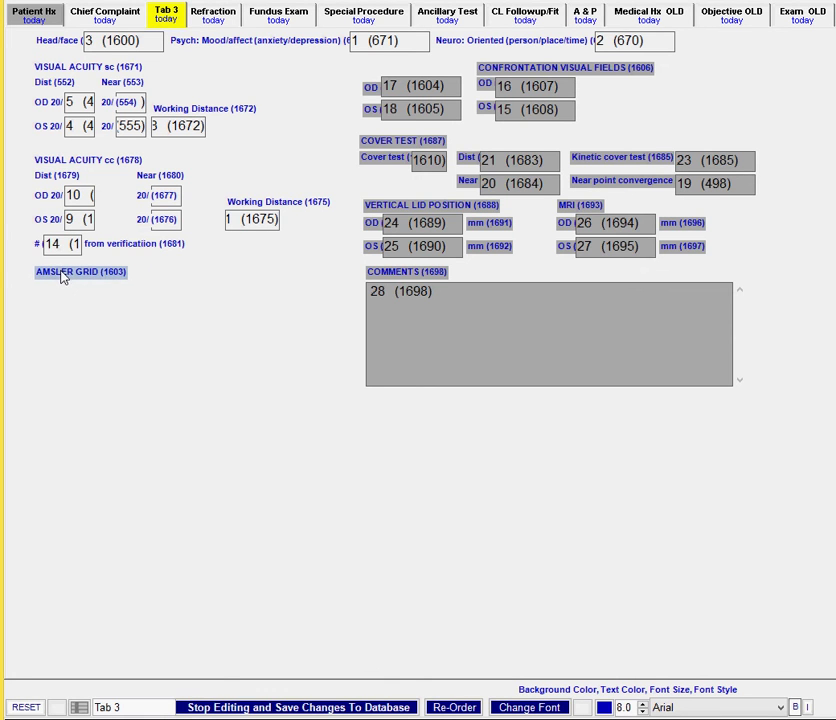
pyautogui.press('Return')
pyautogui.click(347, 311)
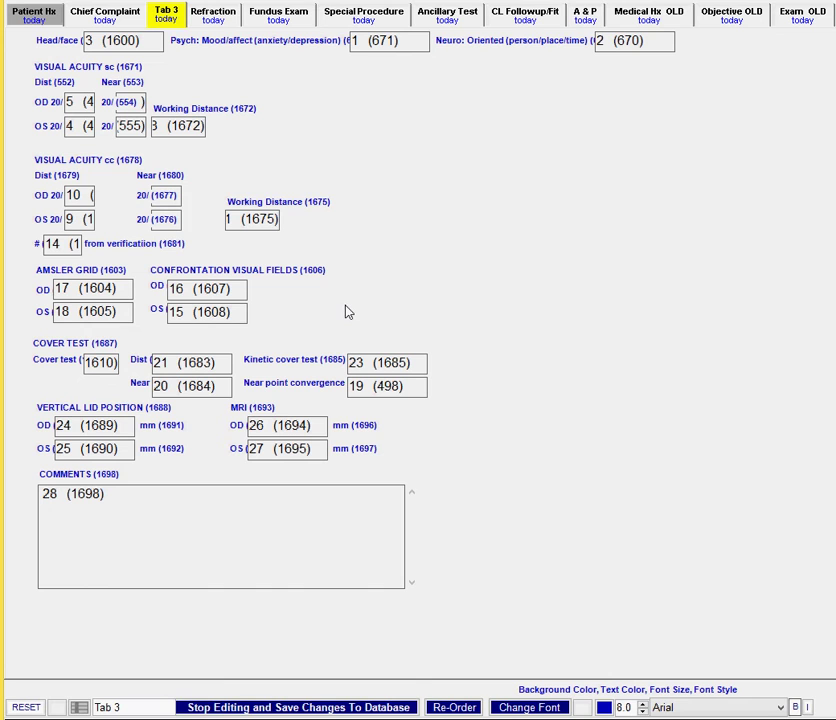